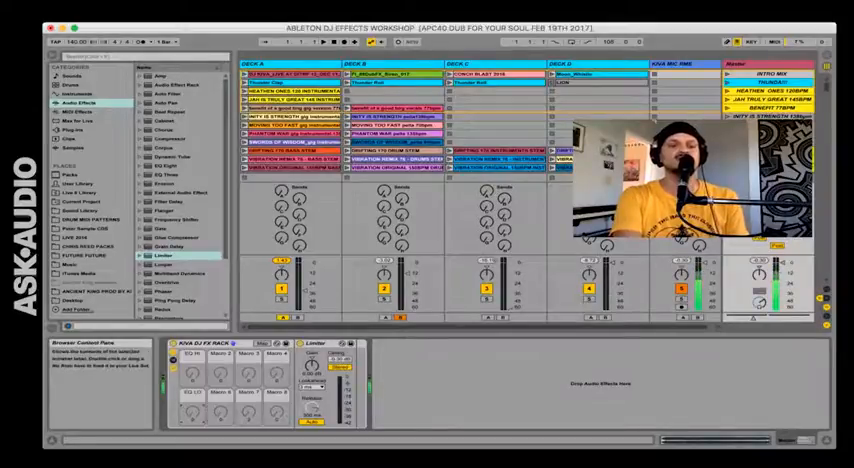
# Step: Insert an EQ Three from Audio Effects into the KIVA DJ FX rack ahead of the Limiter
pyautogui.click(165, 175)
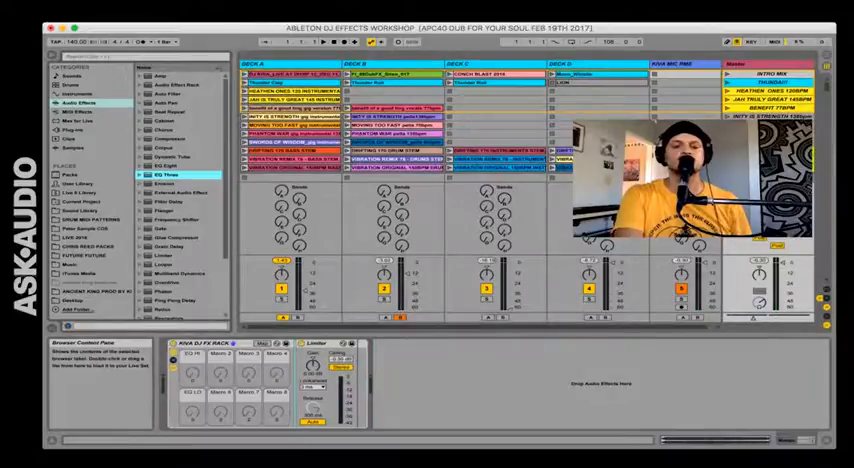
pyautogui.moveTo(165, 175); pyautogui.dragTo(300, 380)
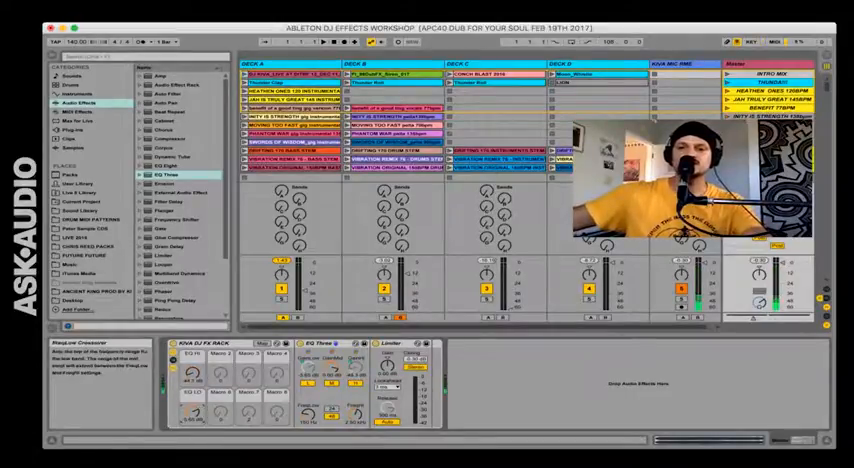
# Step: Check EQ Three's macro-driven high gain, then select the KIVA DJ FX RACK device
pyautogui.click(311, 372)
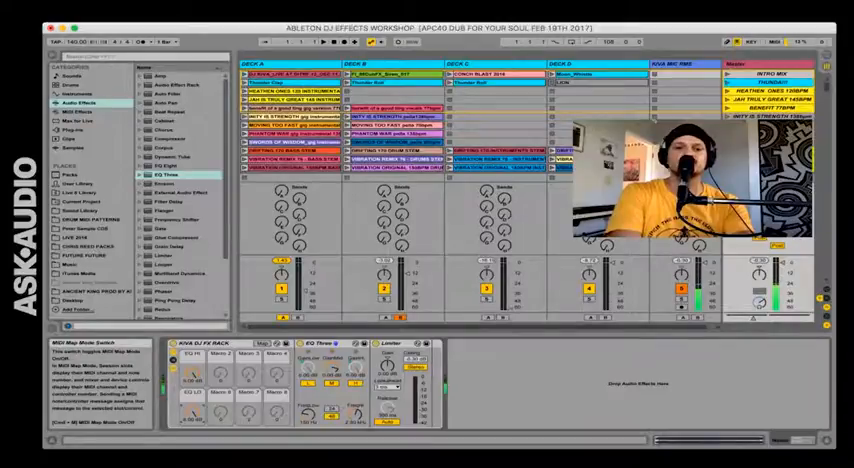
pyautogui.click(200, 343)
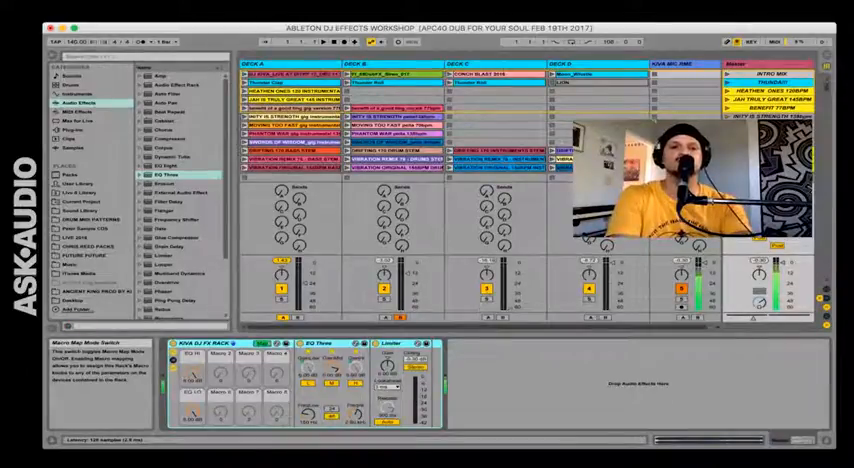
# Step: Show the rack's Macro Mappings list and narrow the panel to reveal more tracks
pyautogui.click(262, 343)
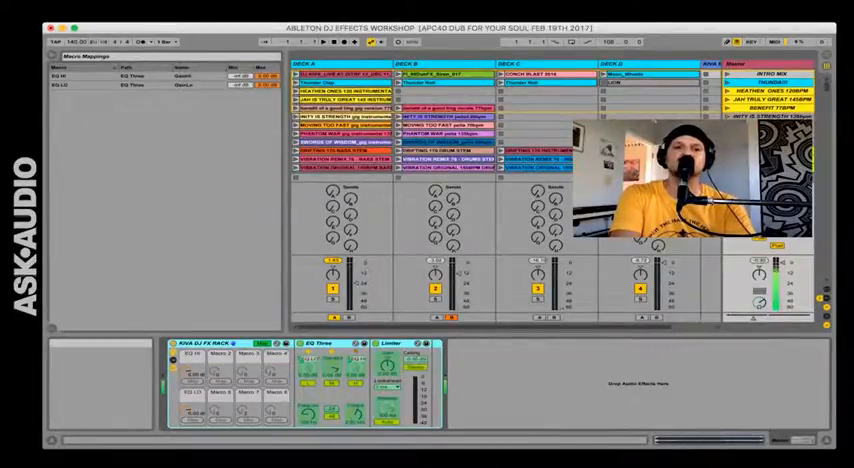
pyautogui.moveTo(287, 200); pyautogui.dragTo(202, 200)
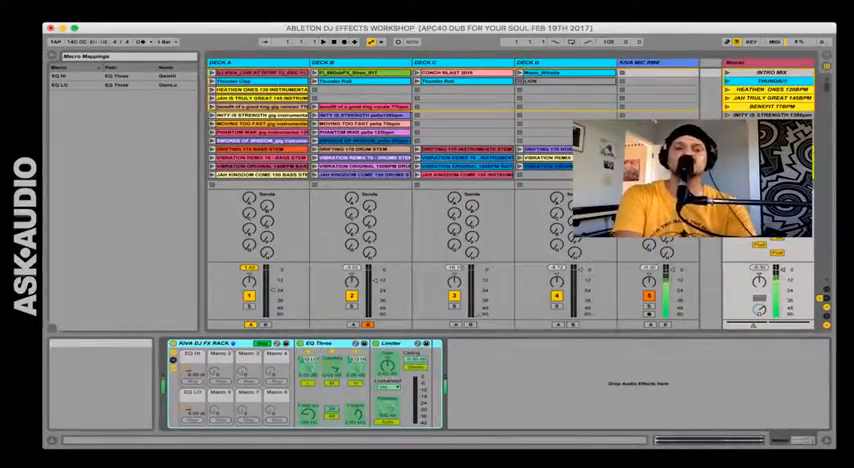
# Step: Widen the Macro Mappings panel so the Min and Max columns for GainHi and GainLo show
pyautogui.moveTo(205, 200); pyautogui.dragTo(280, 200)
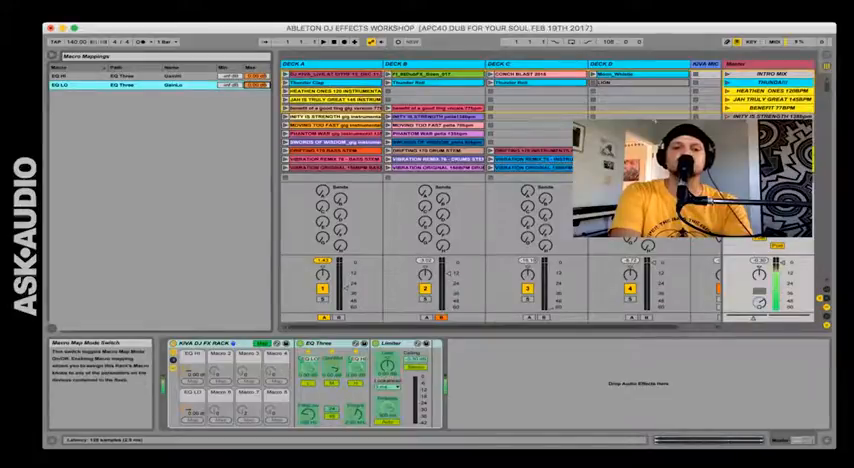
# Step: Turn Macro Map Mode off so the audio effects Browser returns
pyautogui.click(262, 343)
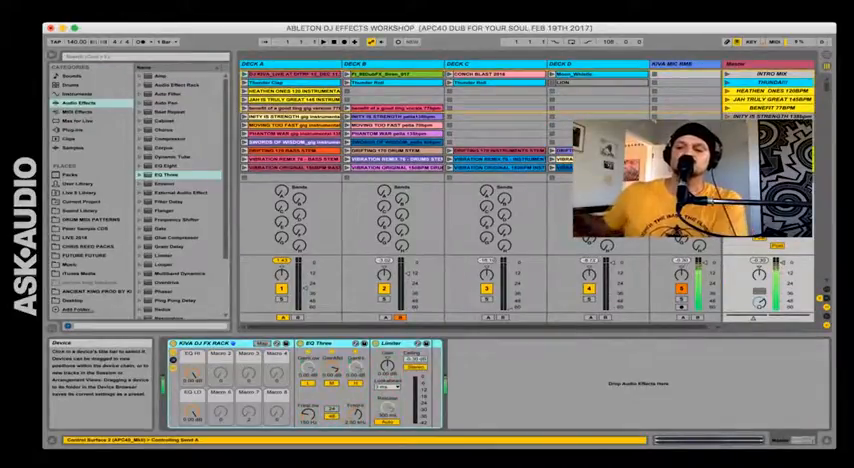